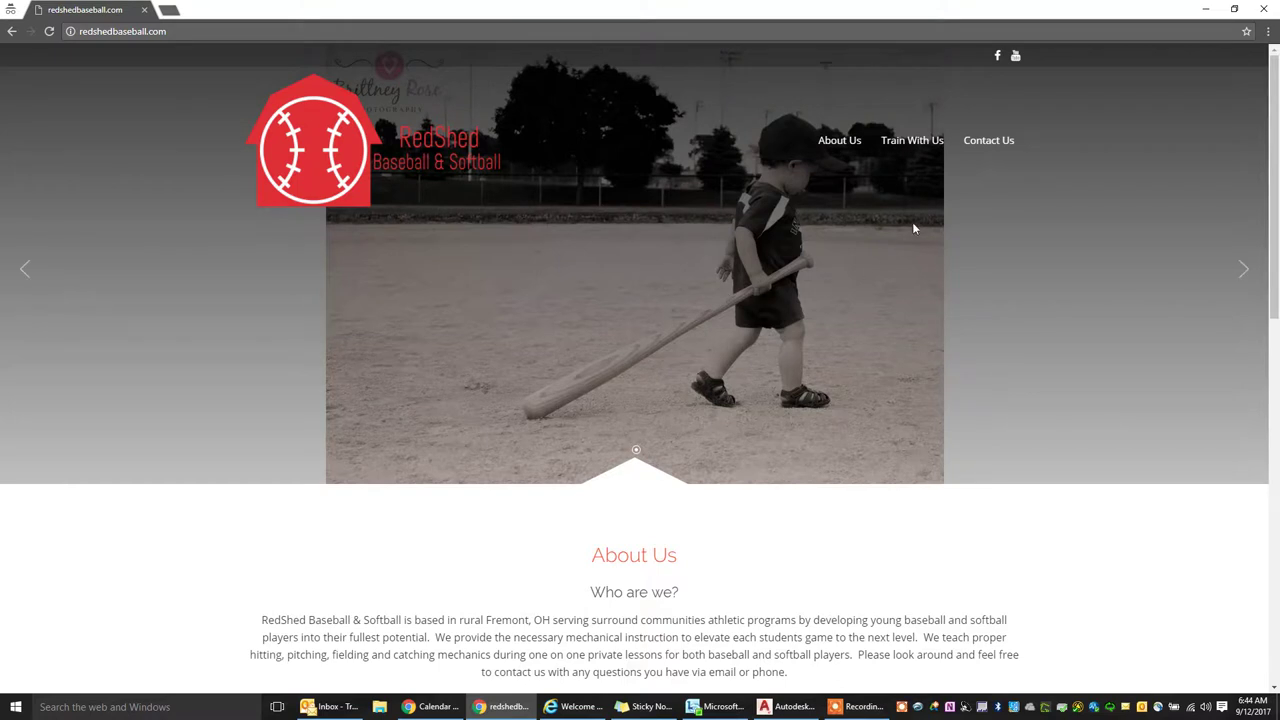
# - Bring up the Train With Us menu listing hitting, pitching, catching and fielding lessons
pyautogui.moveTo(922, 150)
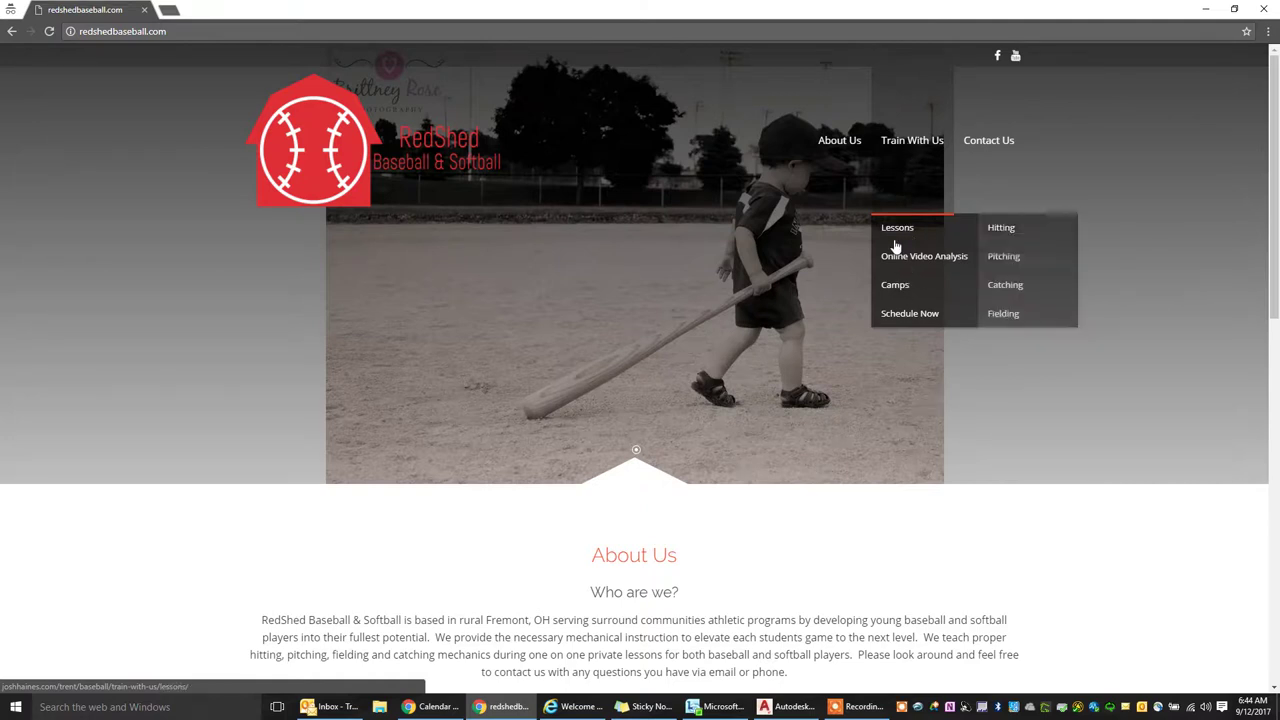
# - On the Schedule Now page, choose the 55-minute individual lesson with the first listed trainer
pyautogui.click(903, 316)
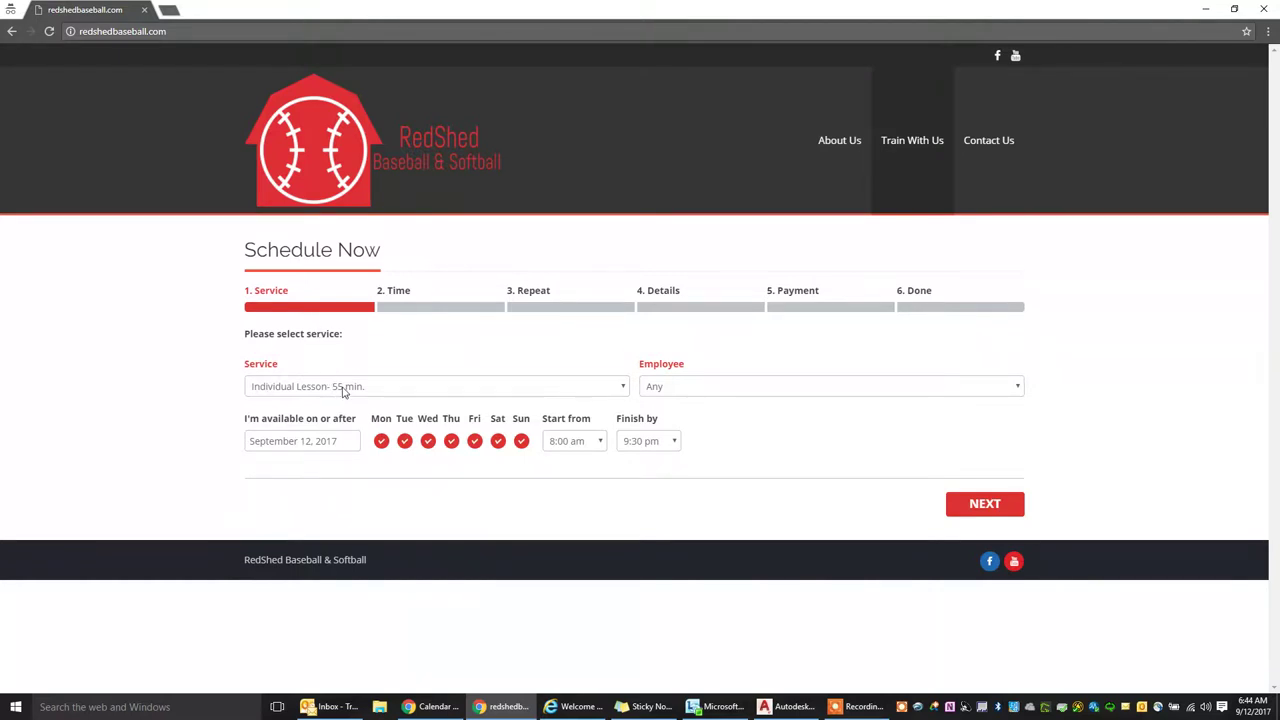
pyautogui.click(348, 388)
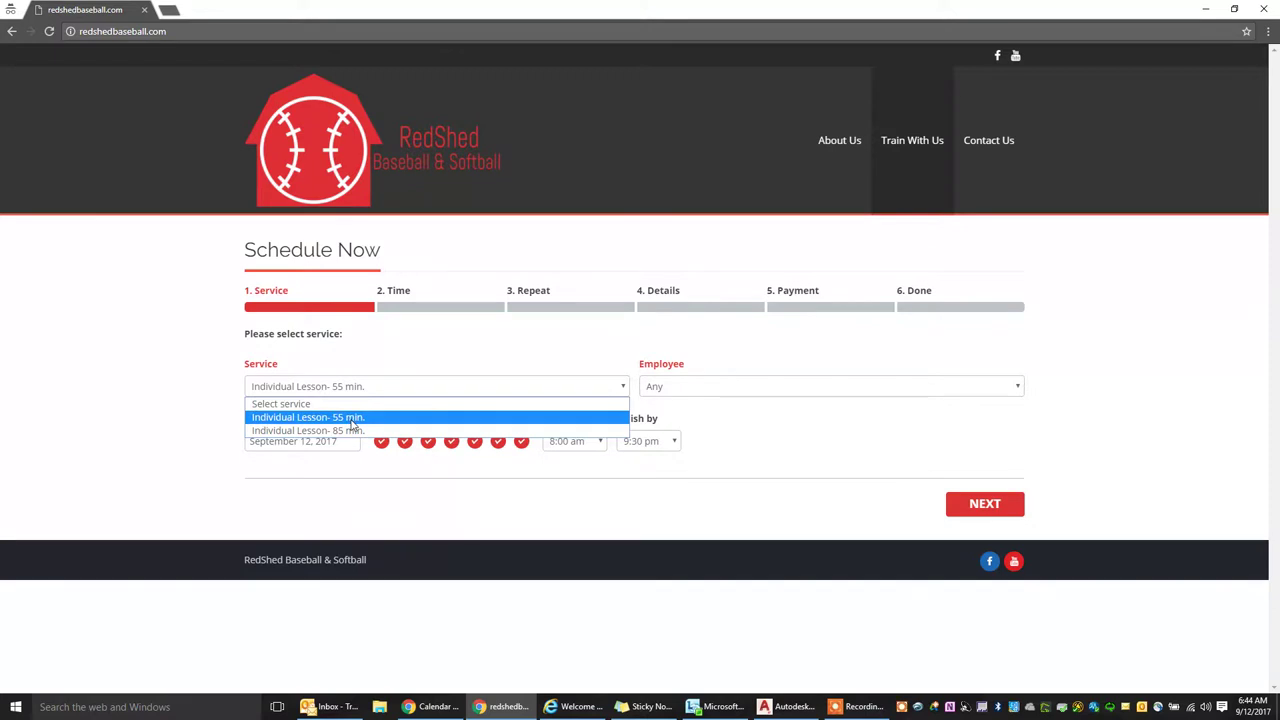
pyautogui.click(352, 420)
pyautogui.click(746, 390)
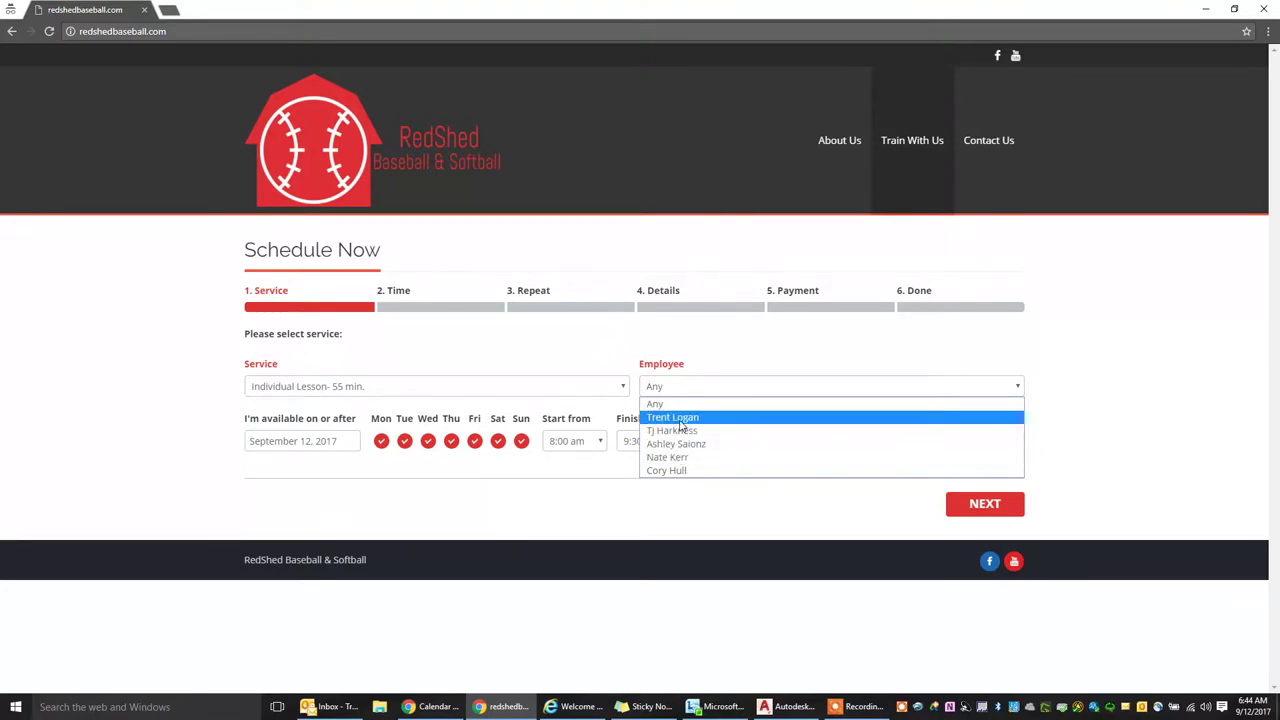
pyautogui.click(676, 422)
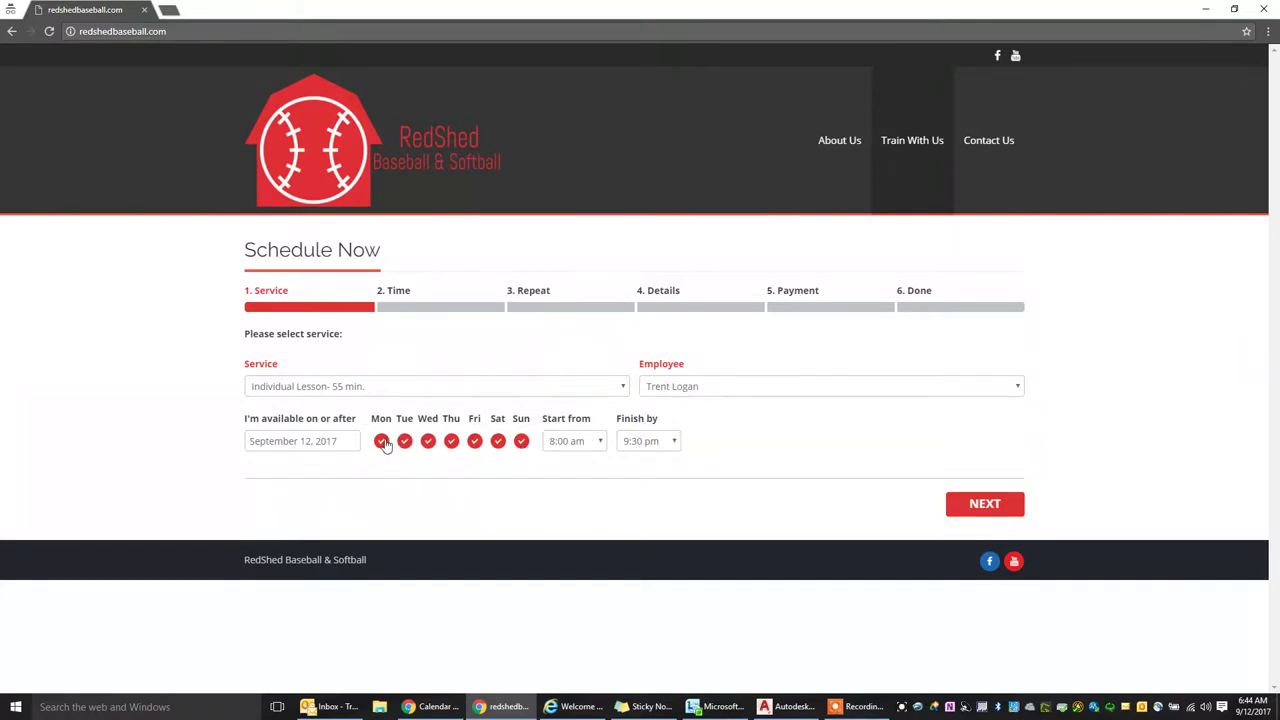
# - Limit availability to weekdays from 4:00 pm to 9:00 pm and continue to time slots
pyautogui.click(568, 446)
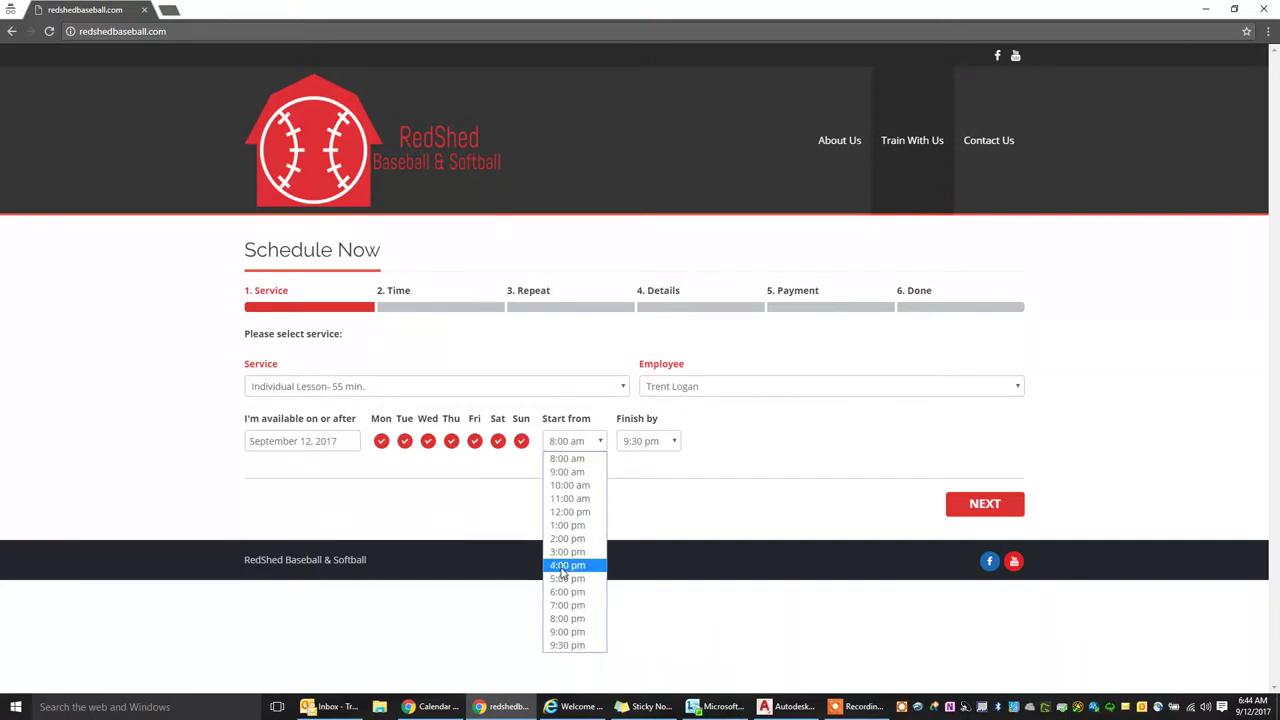
pyautogui.click(563, 570)
pyautogui.click(643, 447)
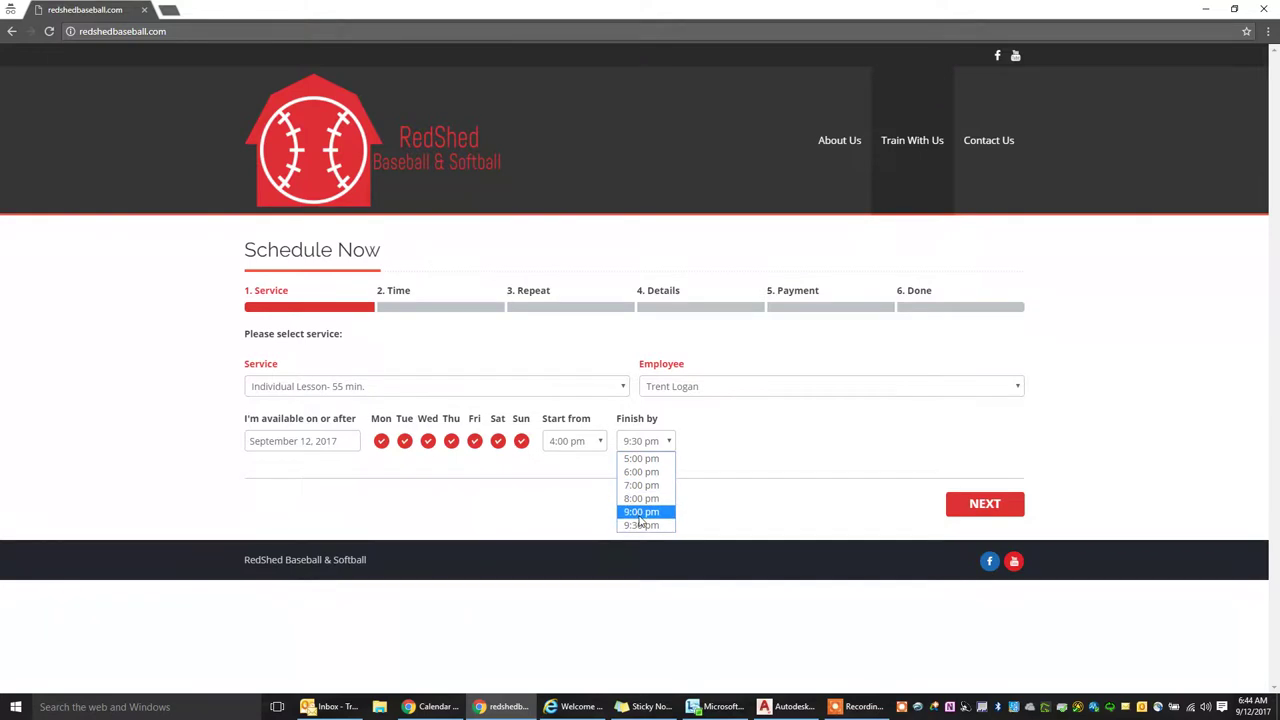
pyautogui.click(641, 514)
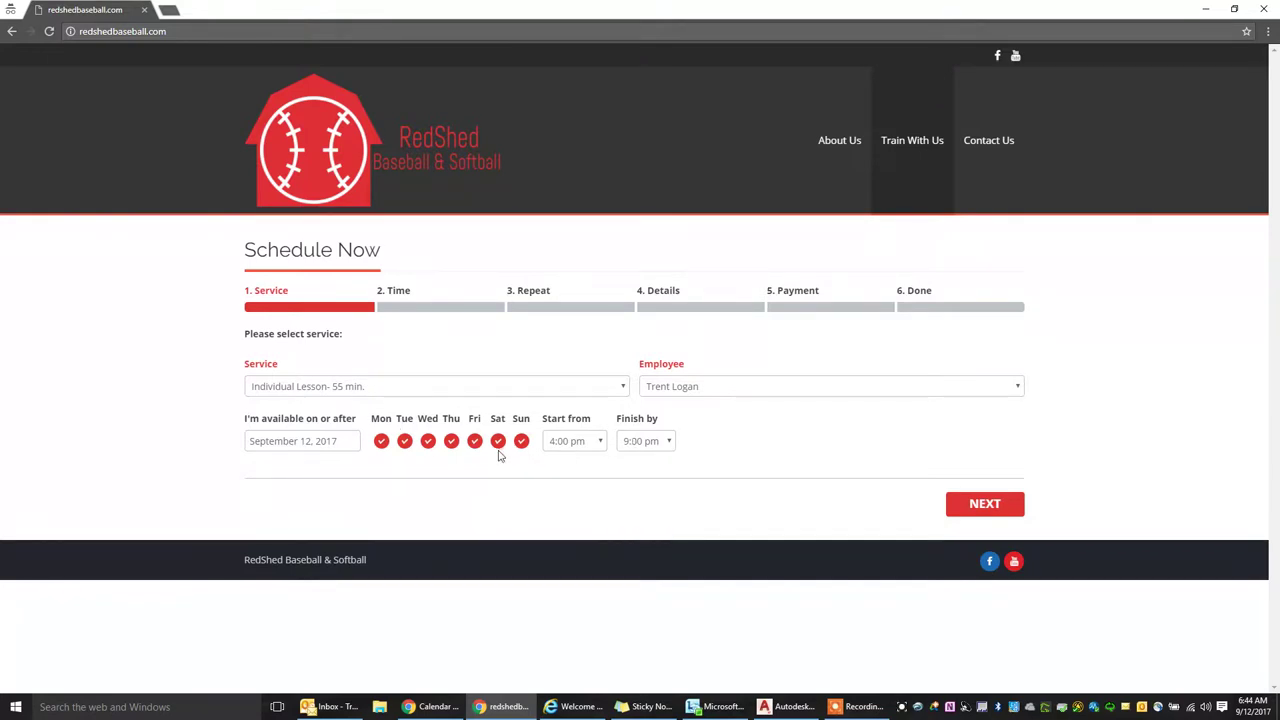
pyautogui.click(498, 441)
pyautogui.click(521, 441)
pyautogui.click(963, 510)
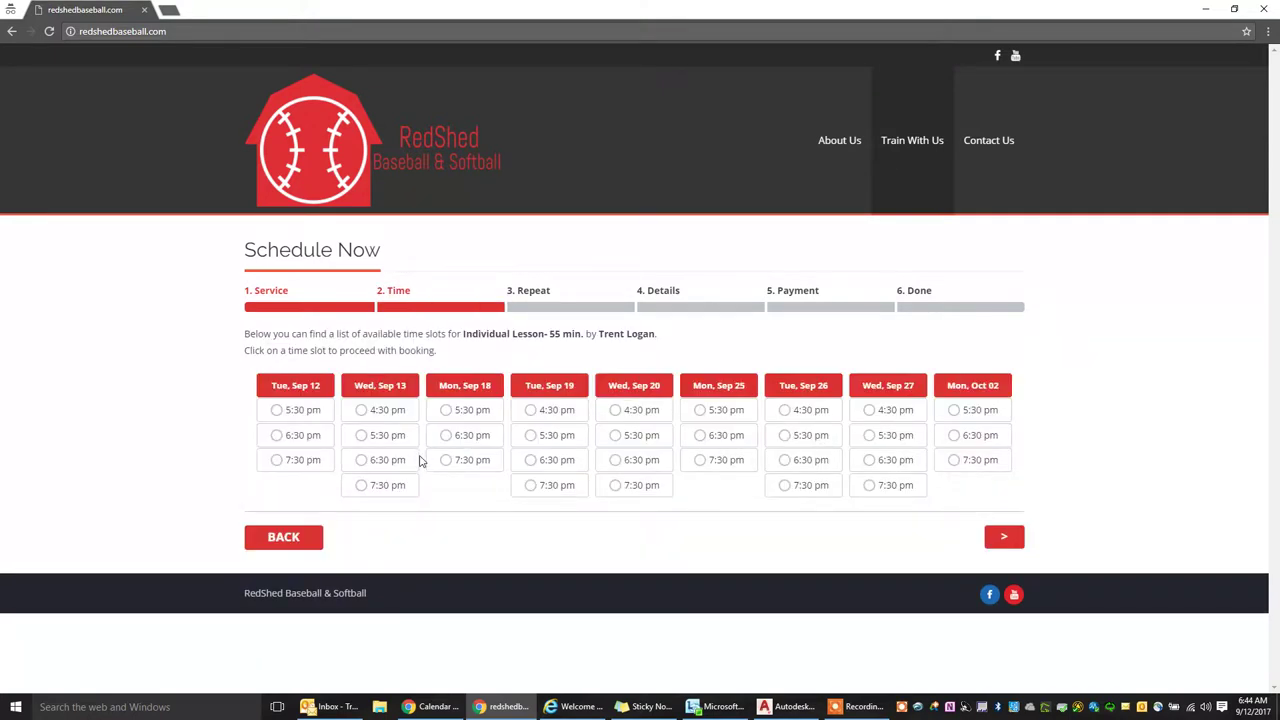
# - Book the Tuesday, September 12, 2017 5:30 pm lesson slot
pyautogui.click(810, 459)
pyautogui.click(300, 410)
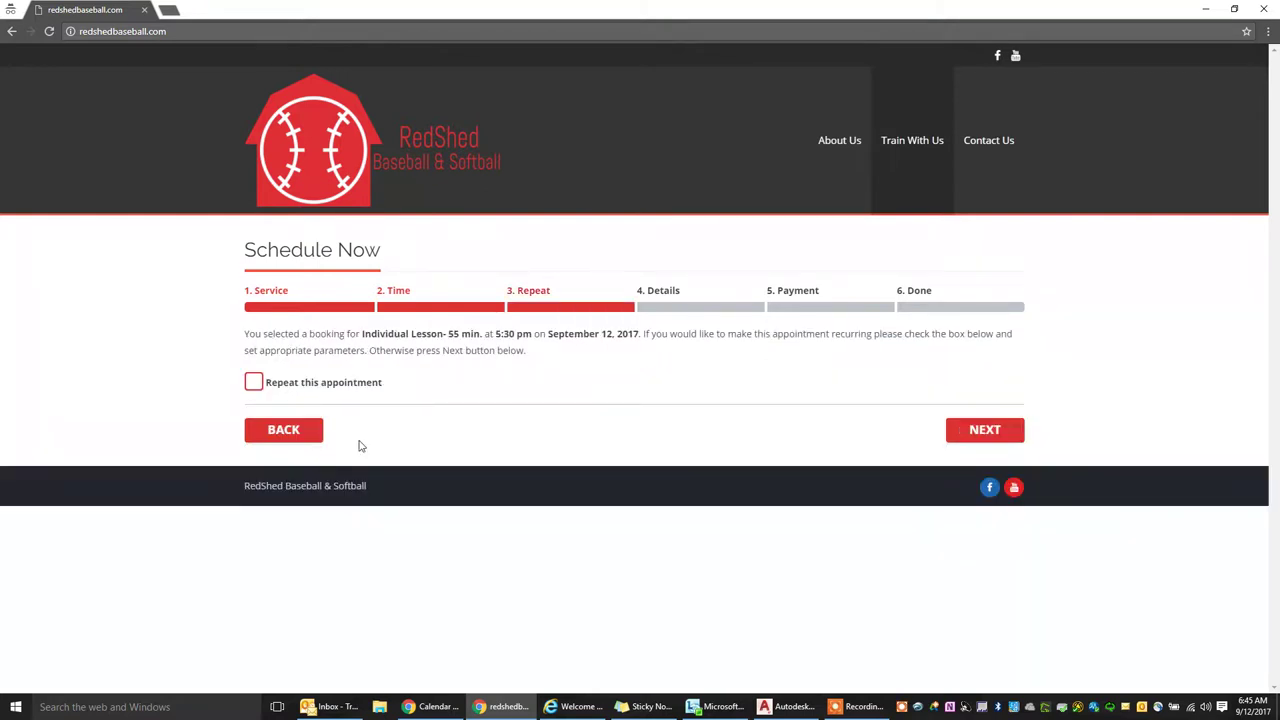
# - Make the appointment repeat weekly until September 11, 2018
pyautogui.click(253, 385)
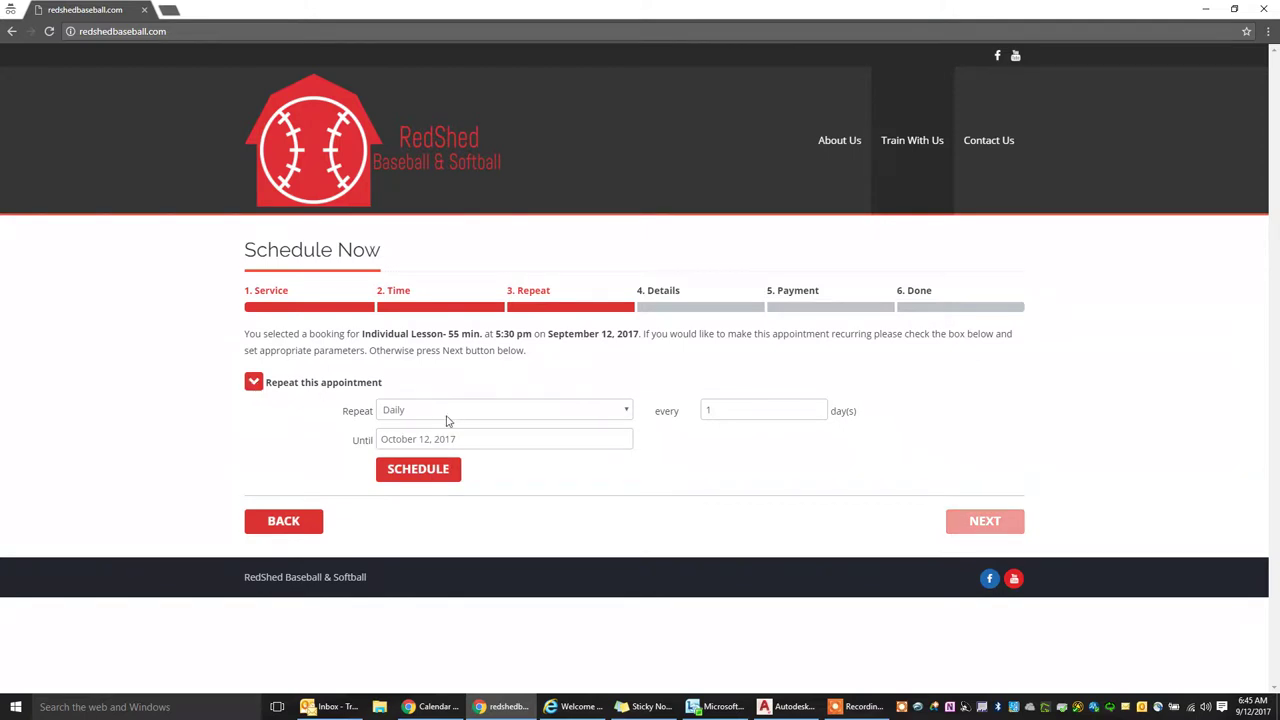
pyautogui.click(447, 421)
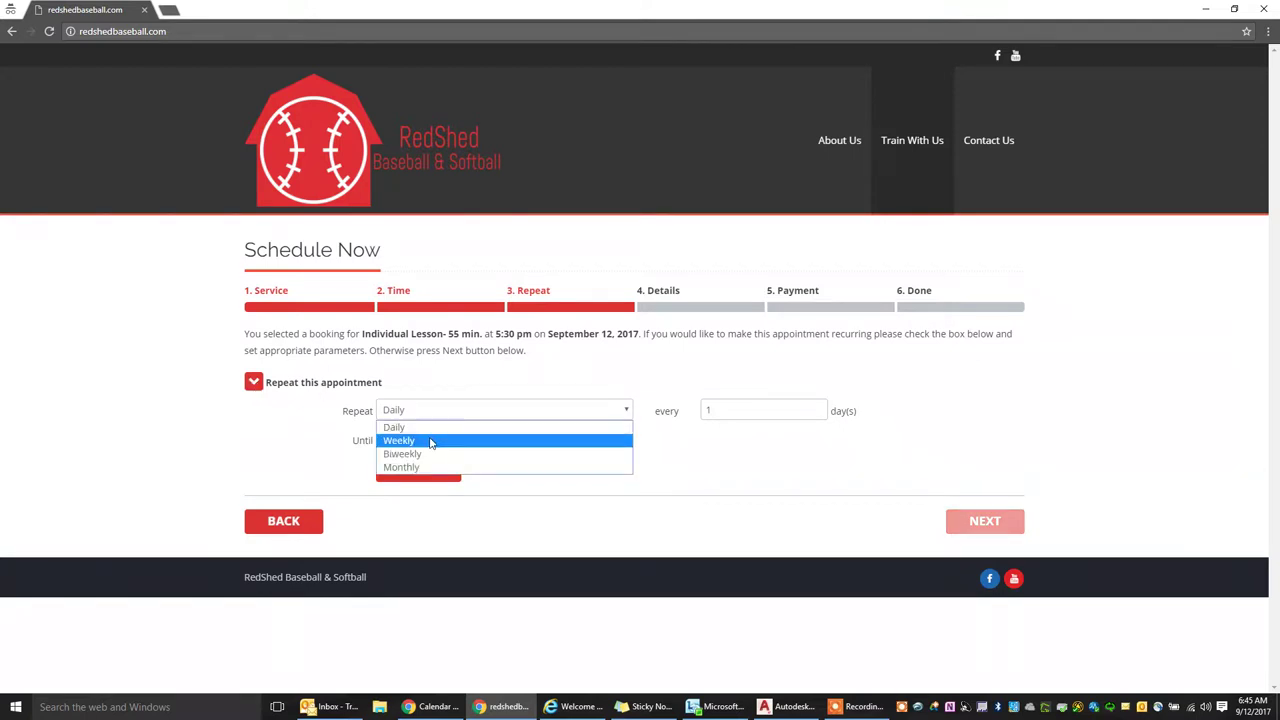
pyautogui.click(431, 441)
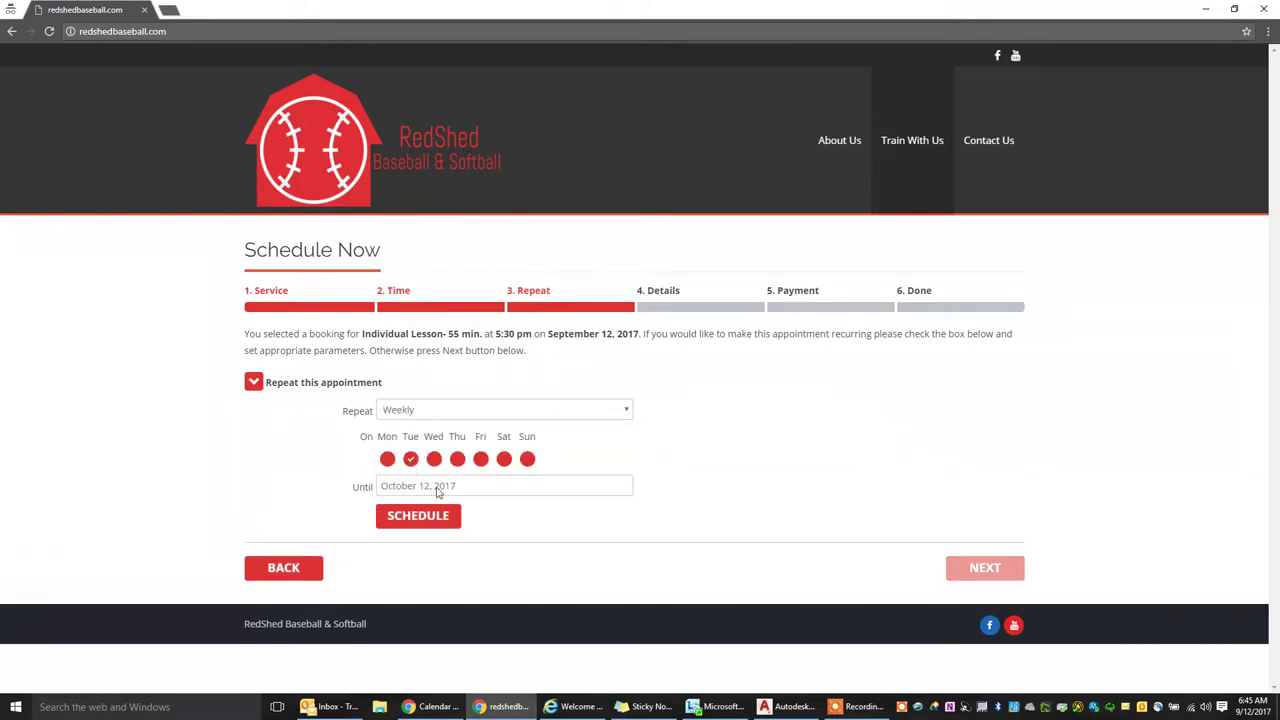
pyautogui.click(424, 489)
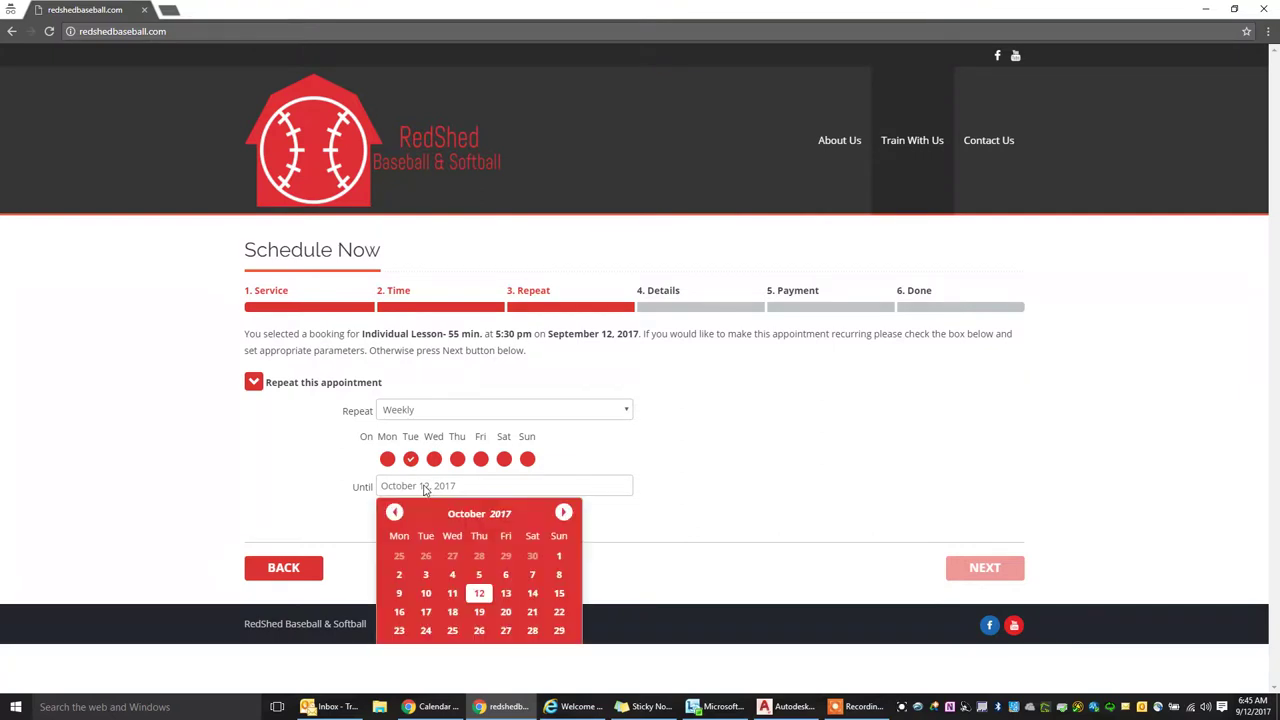
pyautogui.click(565, 513)
pyautogui.click(565, 513)
pyautogui.click(565, 513)
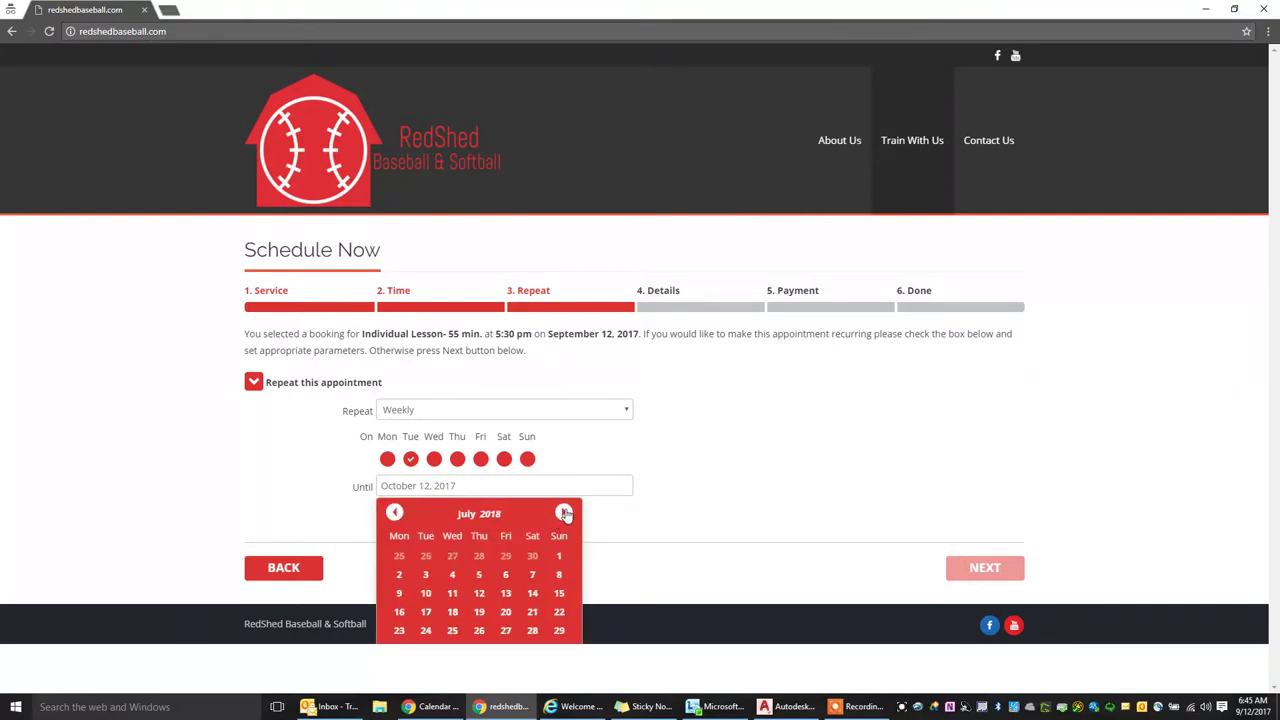
pyautogui.click(565, 513)
pyautogui.click(565, 513)
pyautogui.click(422, 593)
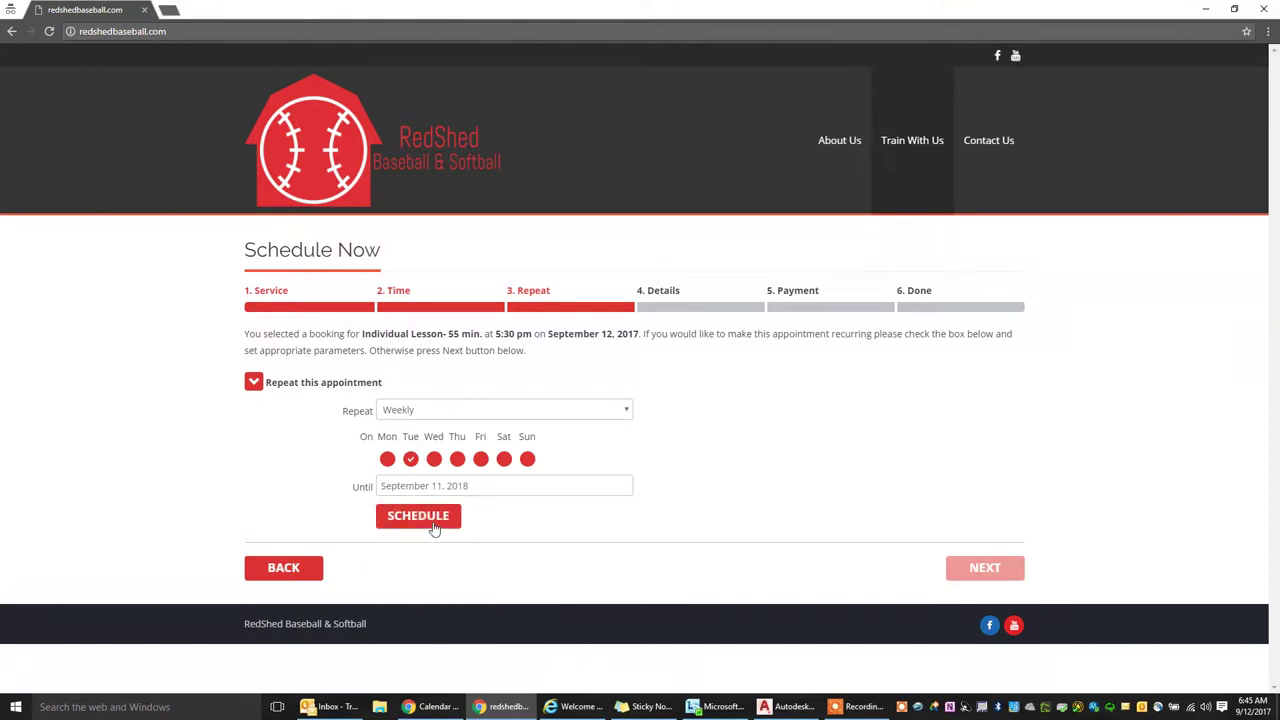
# - Generate the weekly session list and delete the Tue, Dec 26 session
pyautogui.click(429, 520)
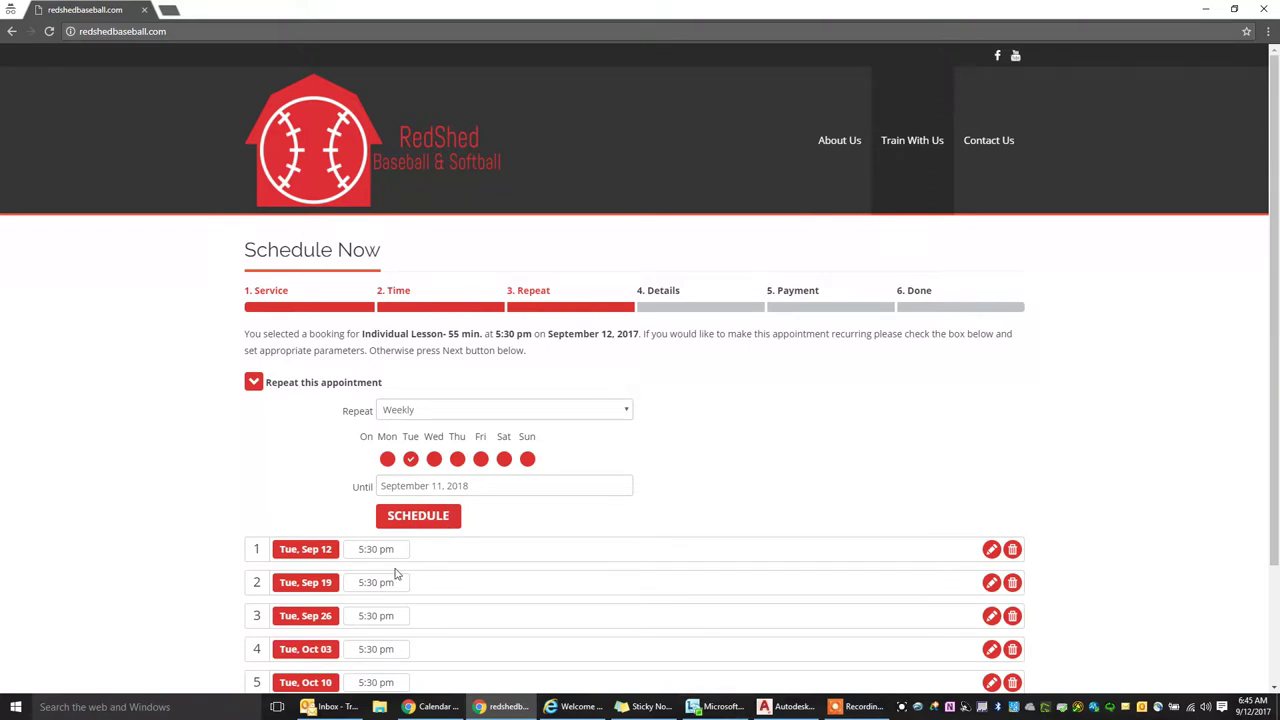
pyautogui.scroll(-3, 395, 573)
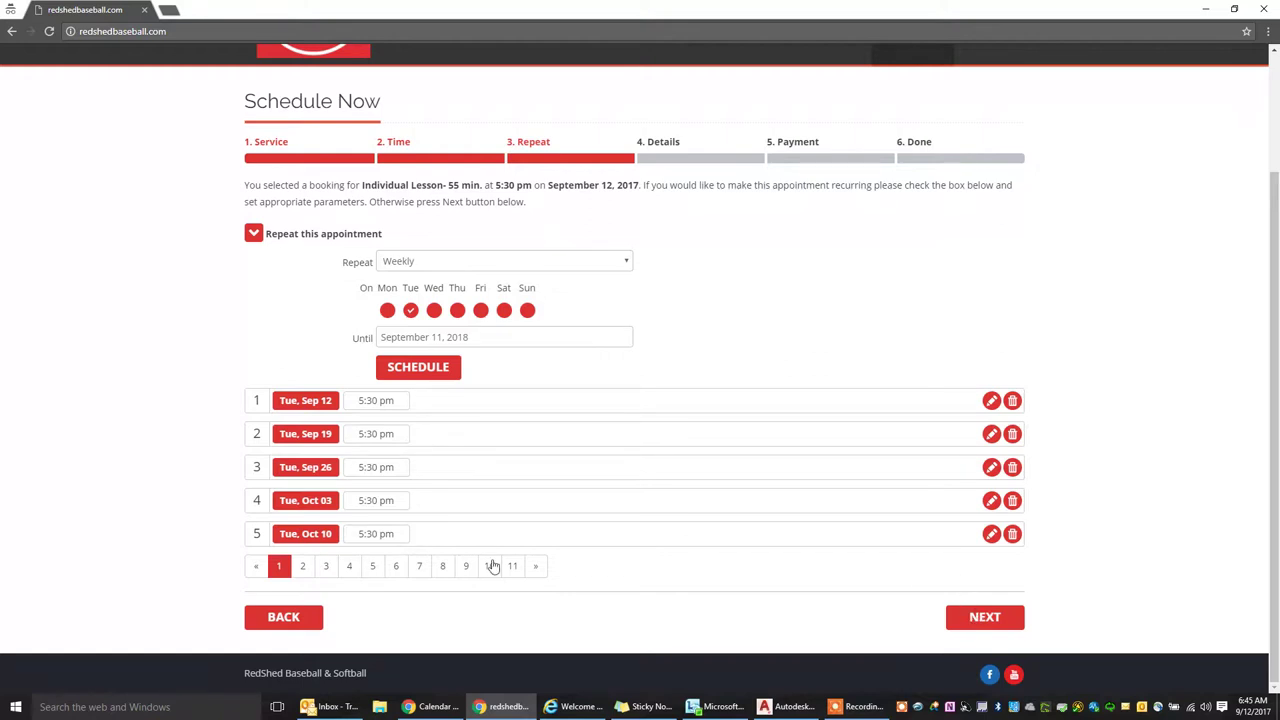
pyautogui.click(348, 568)
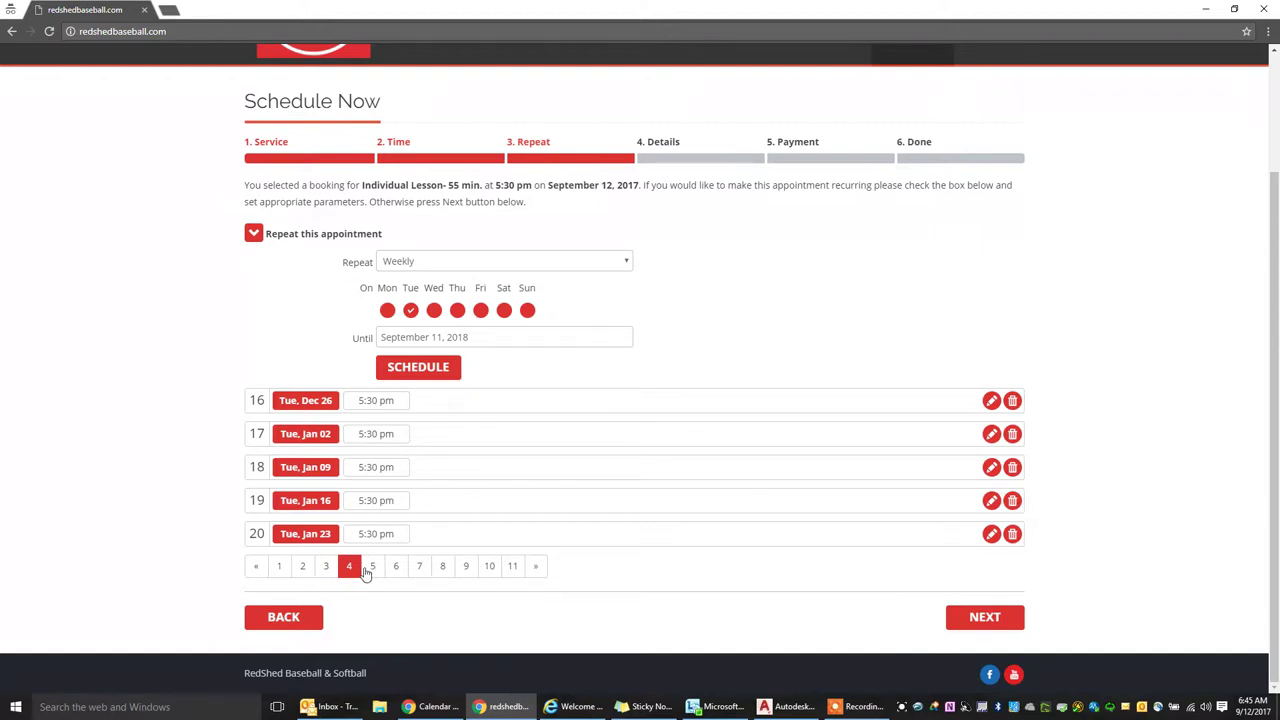
pyautogui.click(1012, 402)
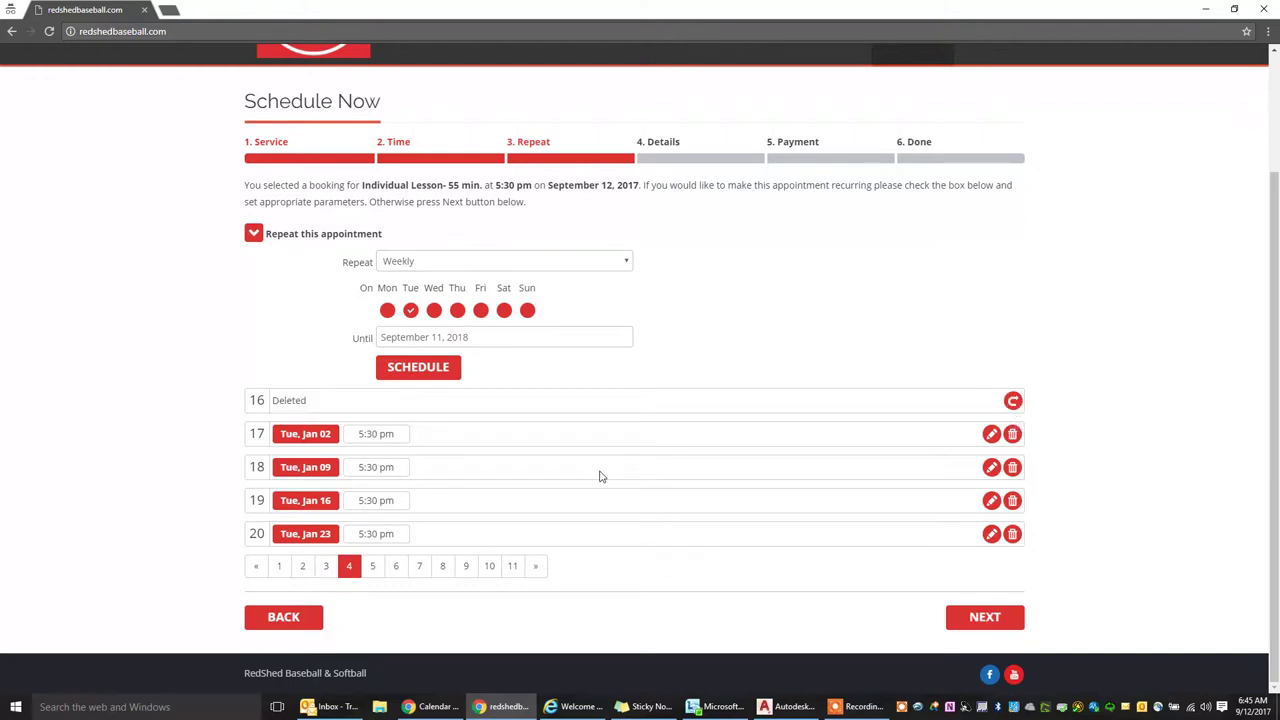
# - Enter the player's name in the booking details form
pyautogui.click(985, 618)
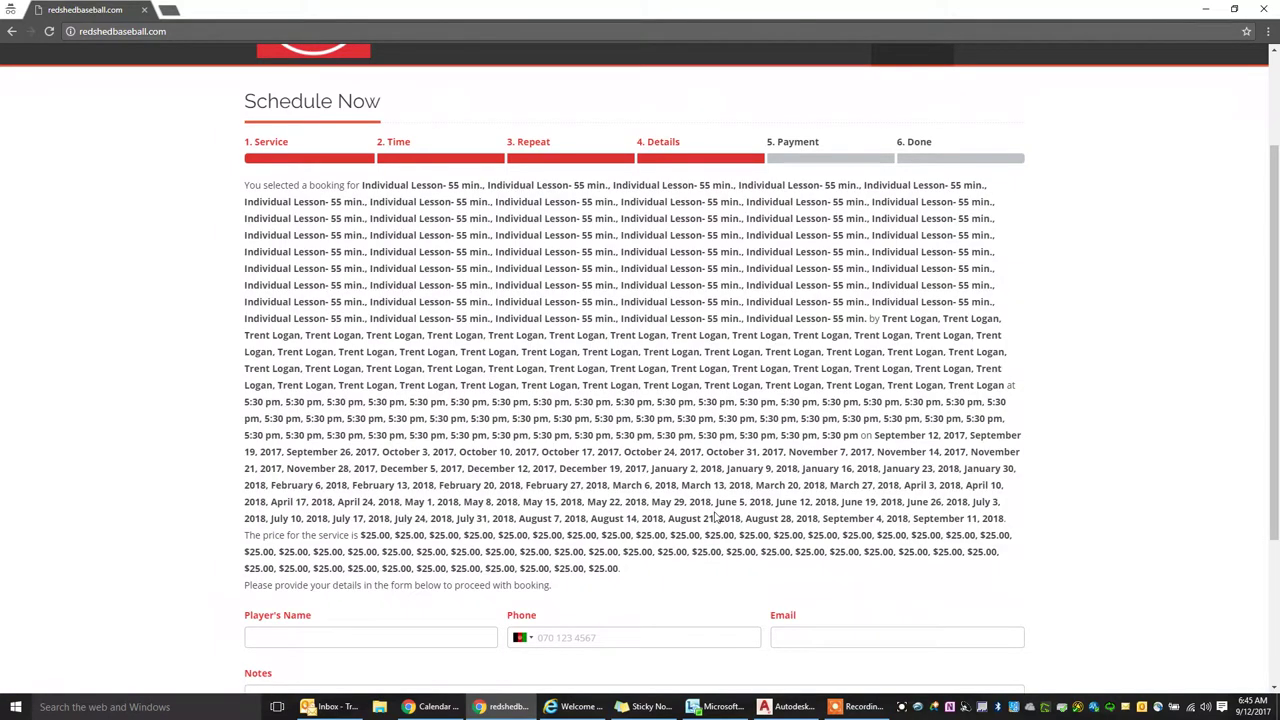
pyautogui.scroll(-2, 425, 248)
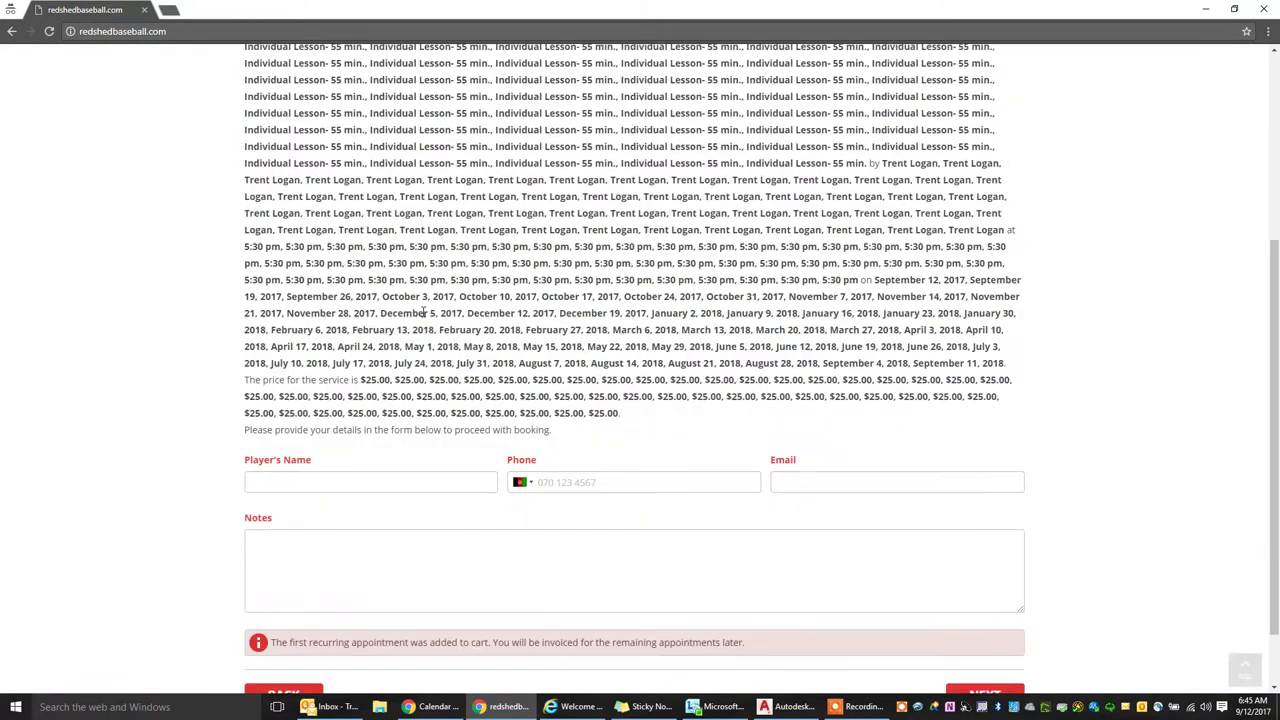
pyautogui.scroll(2, 476, 303)
pyautogui.scroll(-1, 476, 303)
pyautogui.scroll(-1, 241, 600)
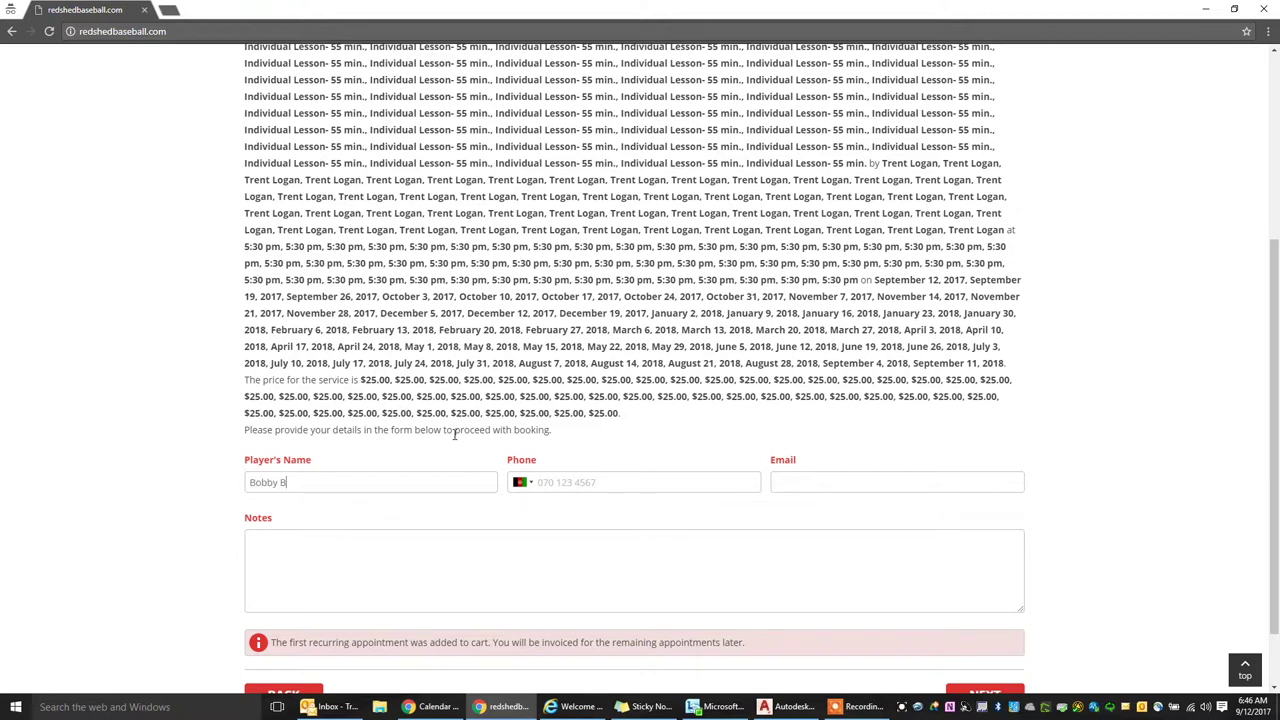
pyautogui.write('rown Jr.')
# - Set the phone country to United States and enter the player's phone number
pyautogui.click(521, 482)
pyautogui.press('u')
pyautogui.scroll(-3, 565, 580)
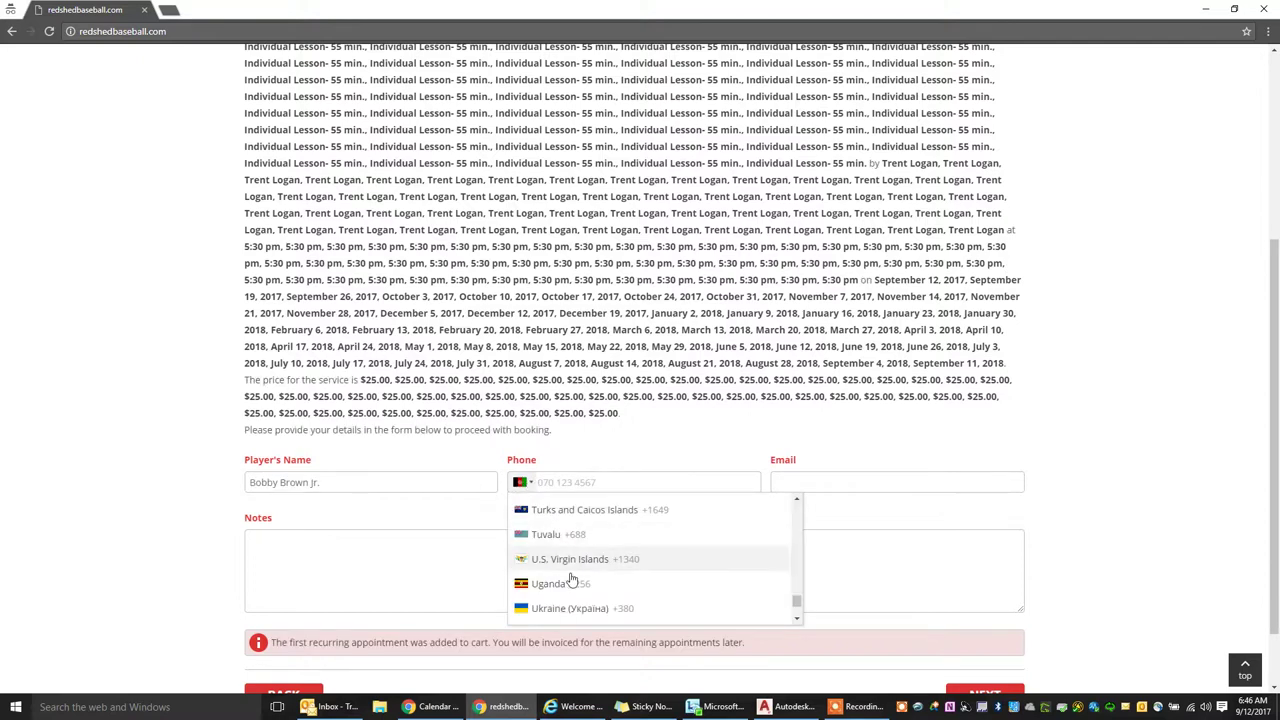
pyautogui.click(564, 531)
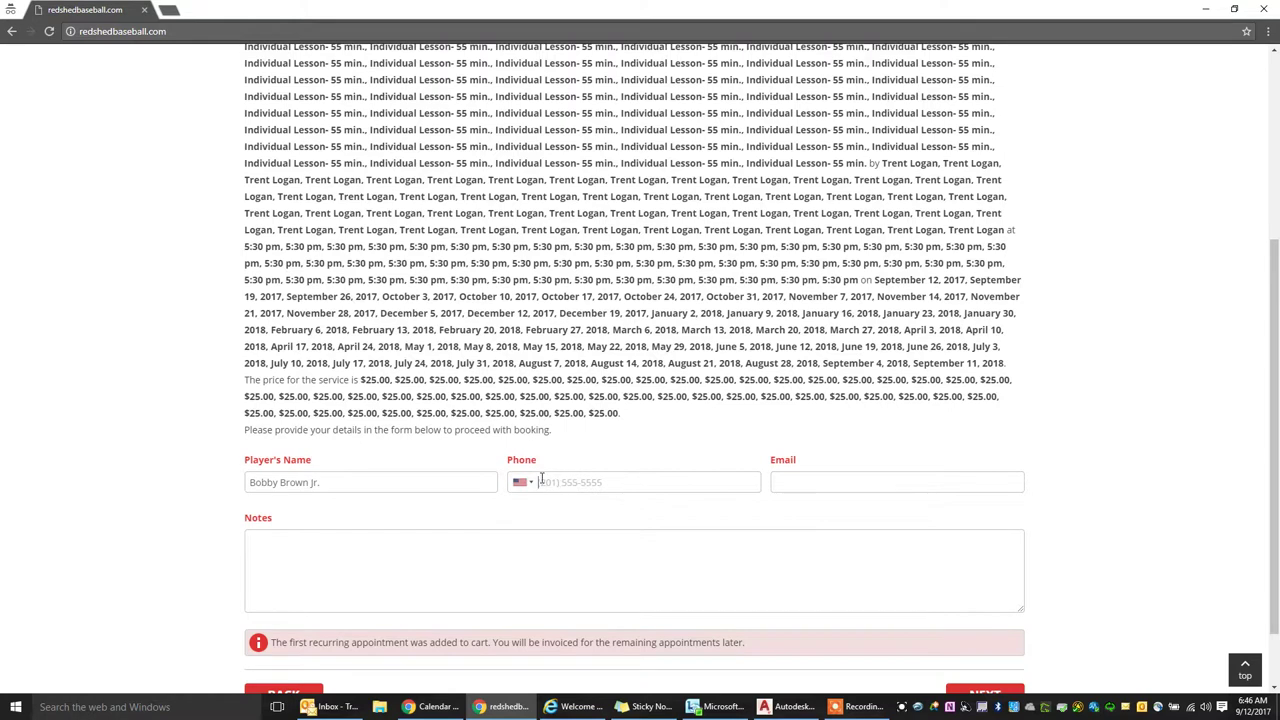
pyautogui.write('419) 555-5555')
# - Fill in the e-mail address and a note naming the parent, then submit the details
pyautogui.click(858, 487)
pyautogui.write('customeremail@gmail.com')
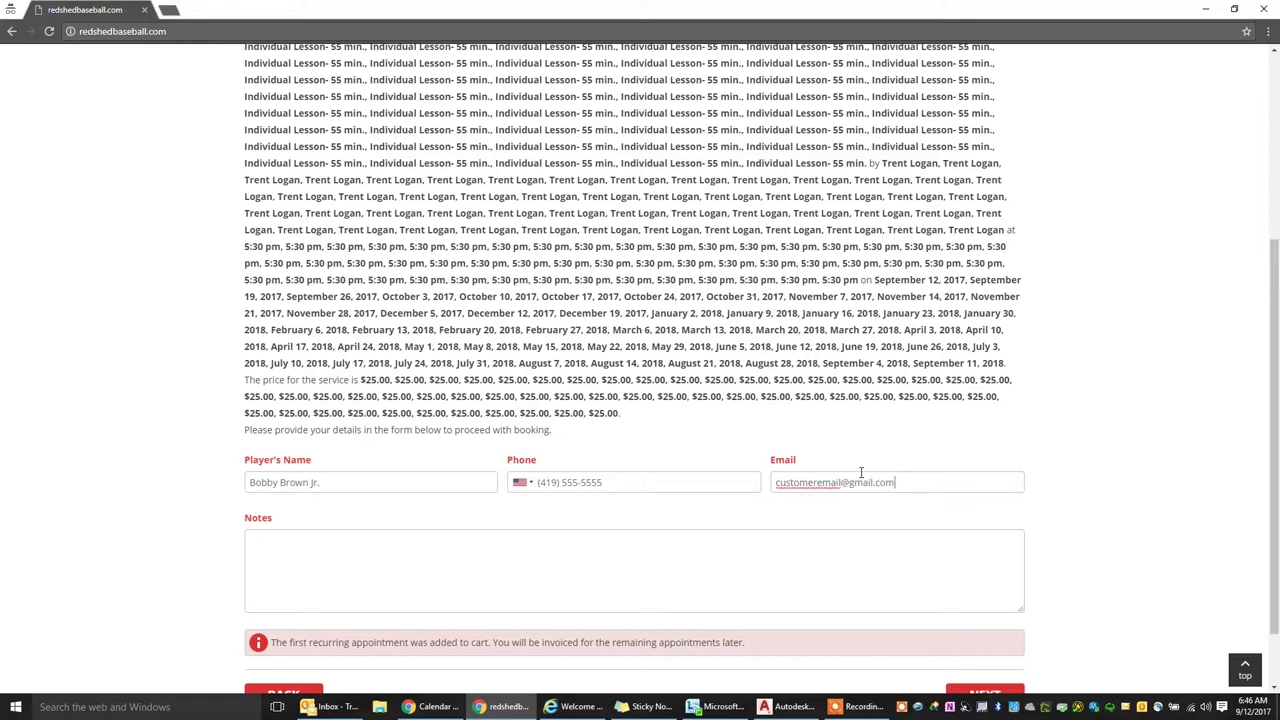
pyautogui.click(425, 581)
pyautogui.write('R')
pyautogui.write('ci')
pyautogui.press('BackSpace')
pyautogui.press('BackSpace')
pyautogui.write('ichard - Father')
pyautogui.scroll(-1, 935, 420)
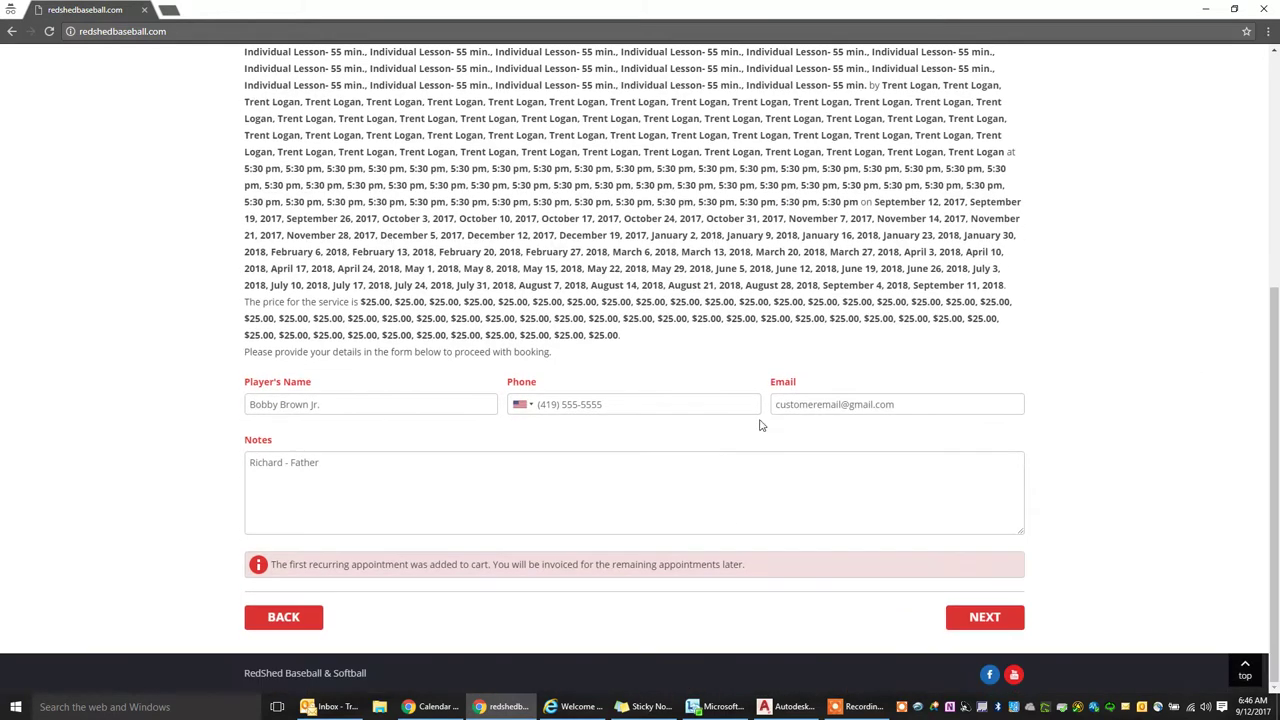
pyautogui.click(975, 624)
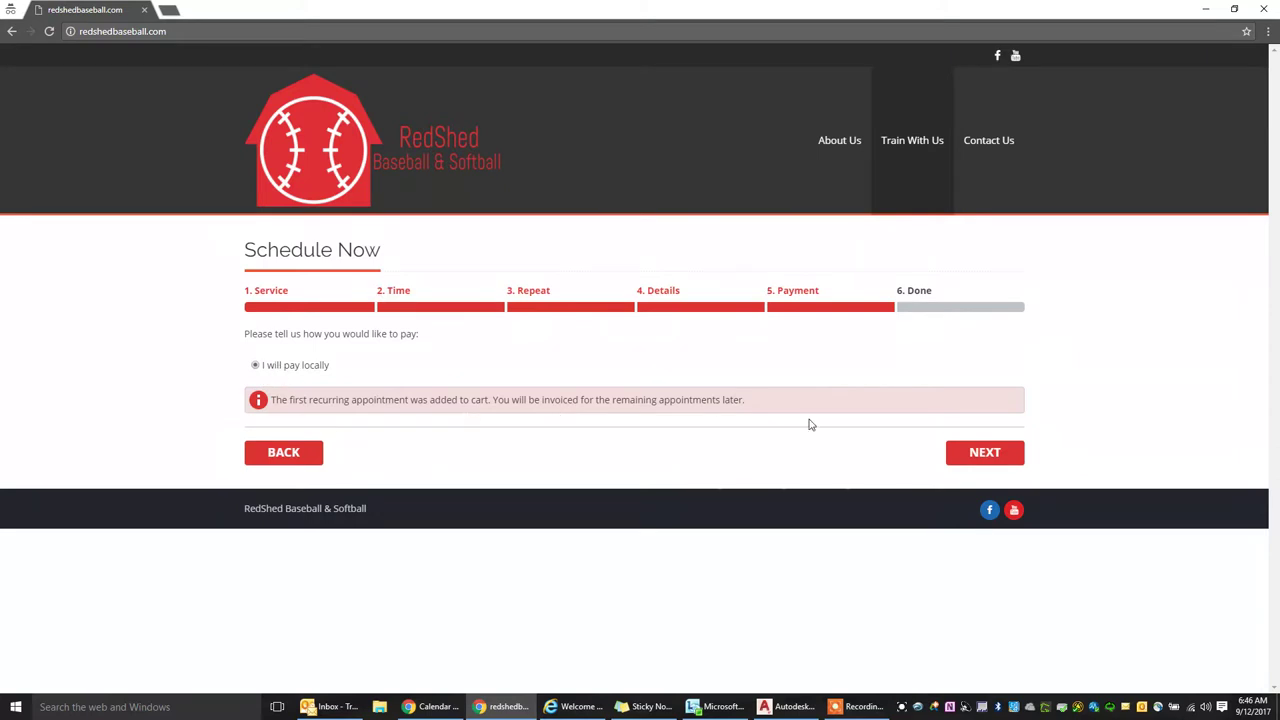
# - Keep 'I will pay locally' selected and submit the payment step
pyautogui.click(1003, 455)
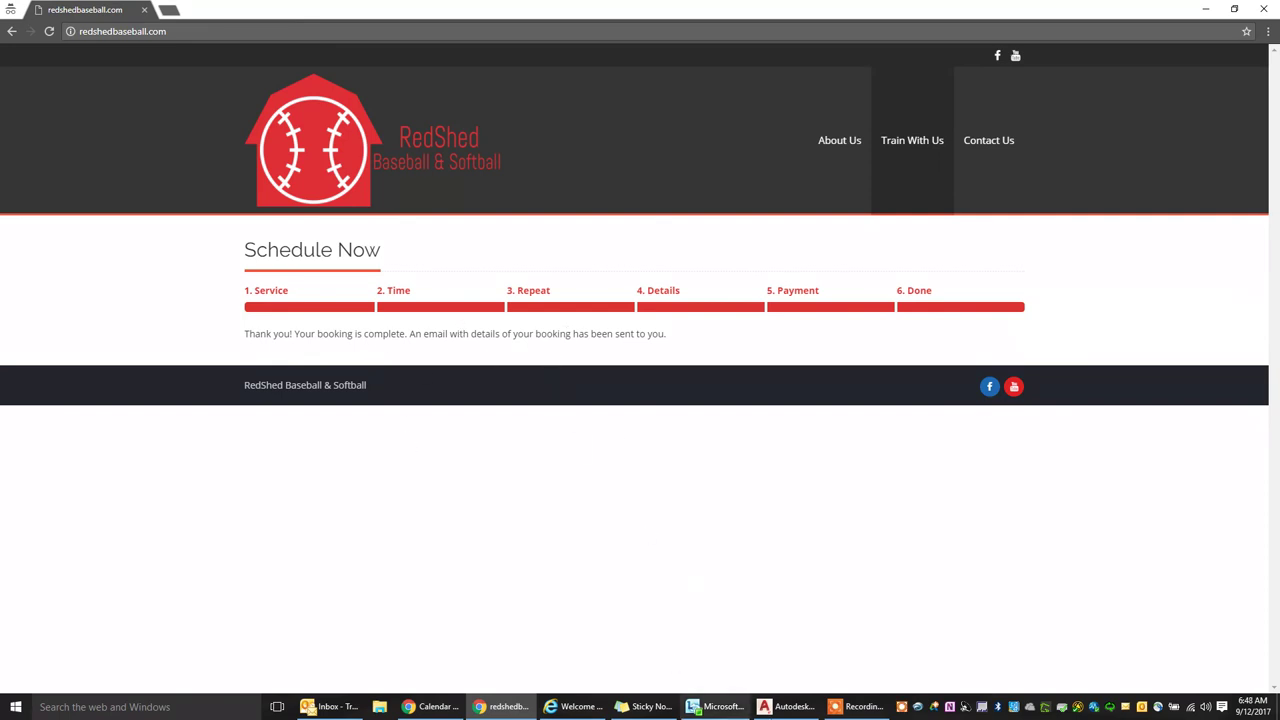
# - Click near the bottom of the Done page showing 'Thank you! Your booking is complete.'
pyautogui.moveTo(842, 712)
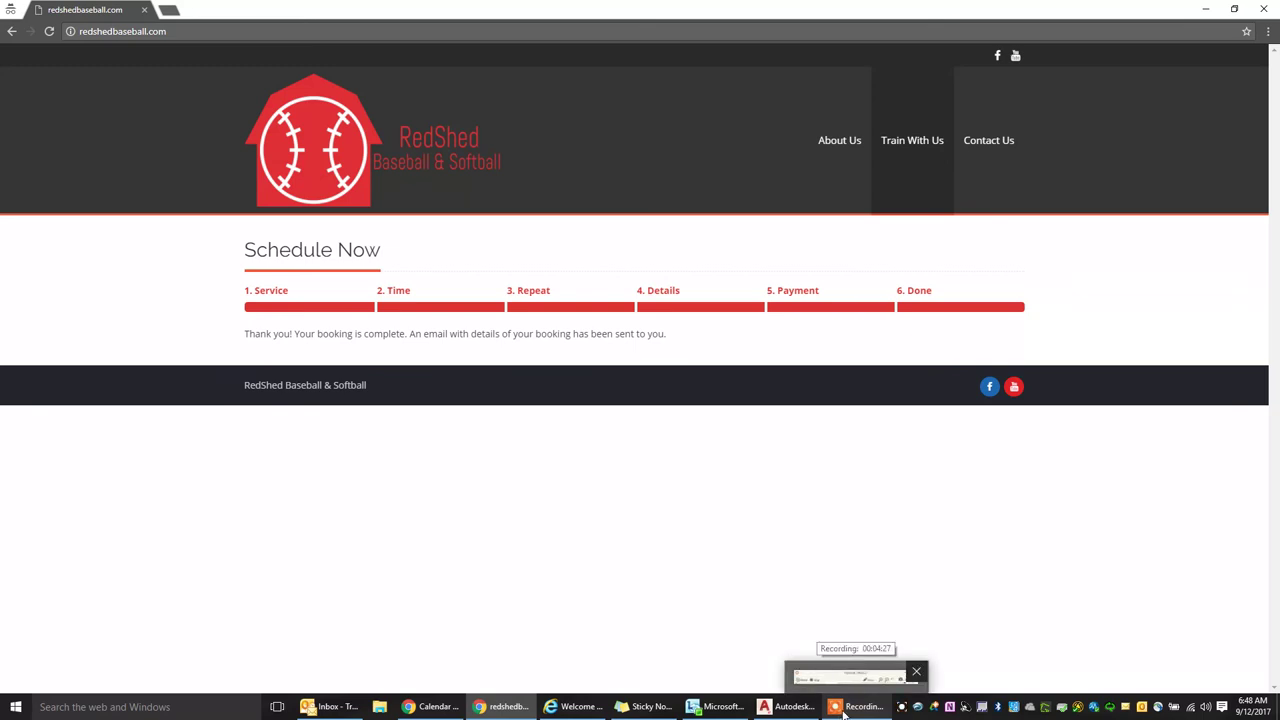
pyautogui.click(846, 711)
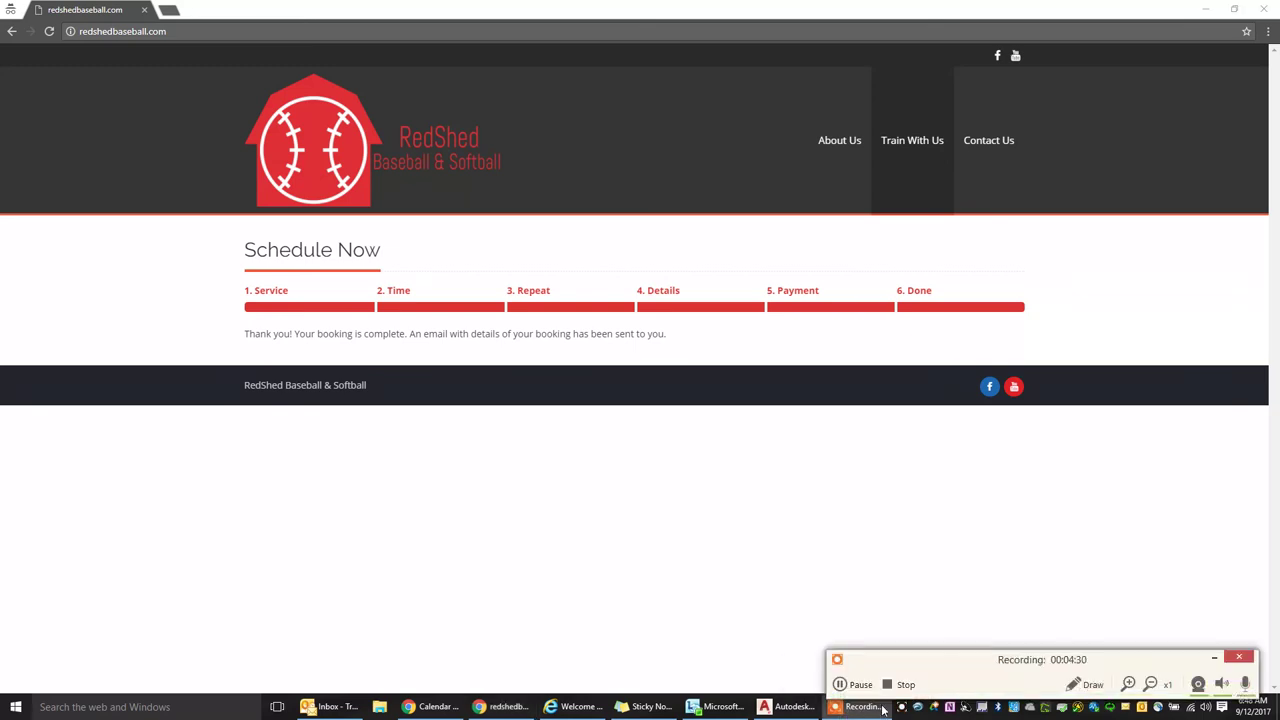